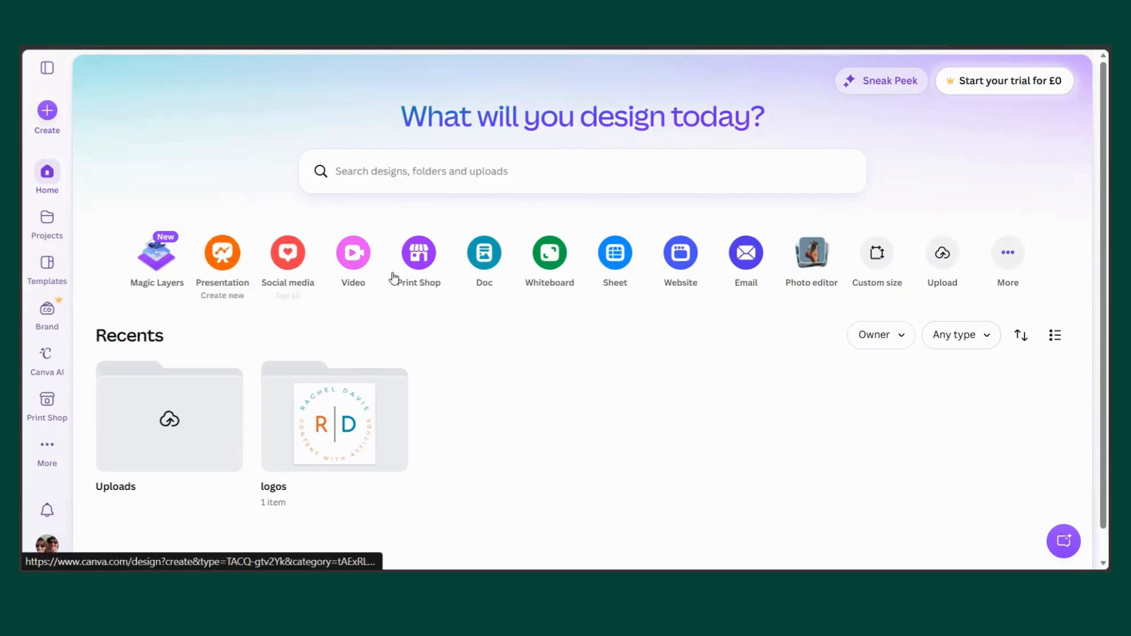
Create a new blank email design and browse the available email templates.
left_click(744, 264)
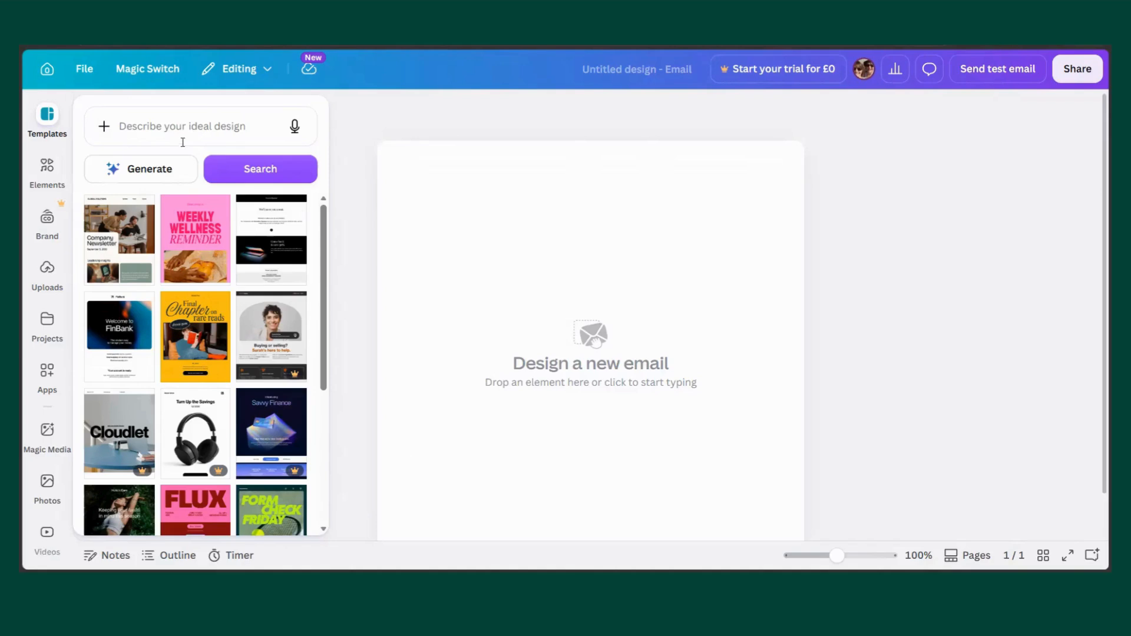
scroll(221, 263, "down", 10)
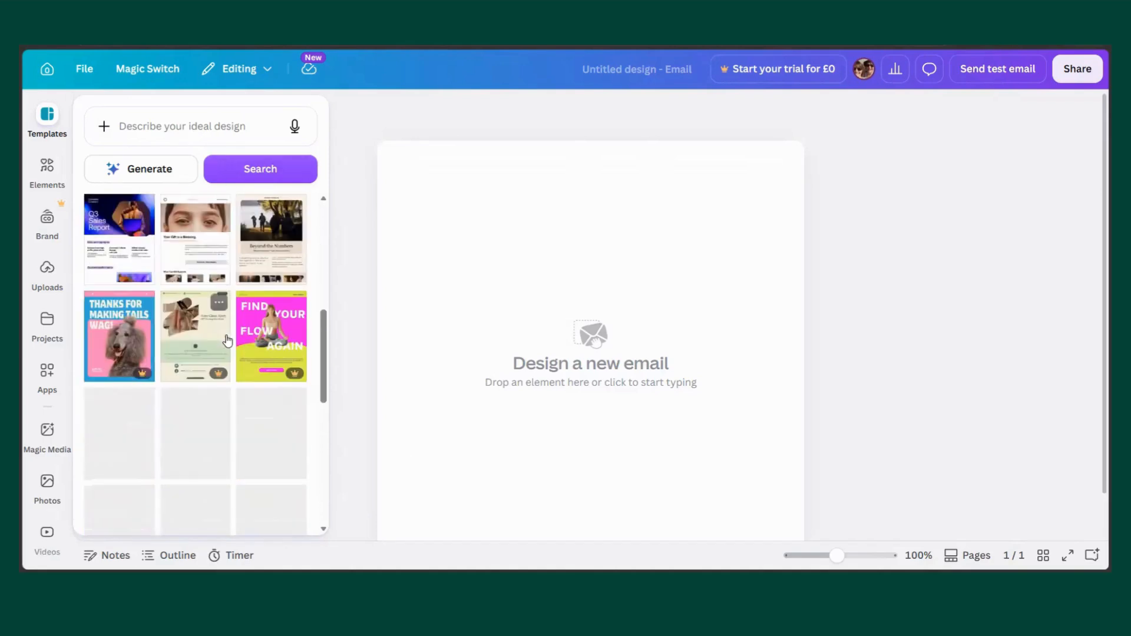
scroll(216, 424, "down", 5)
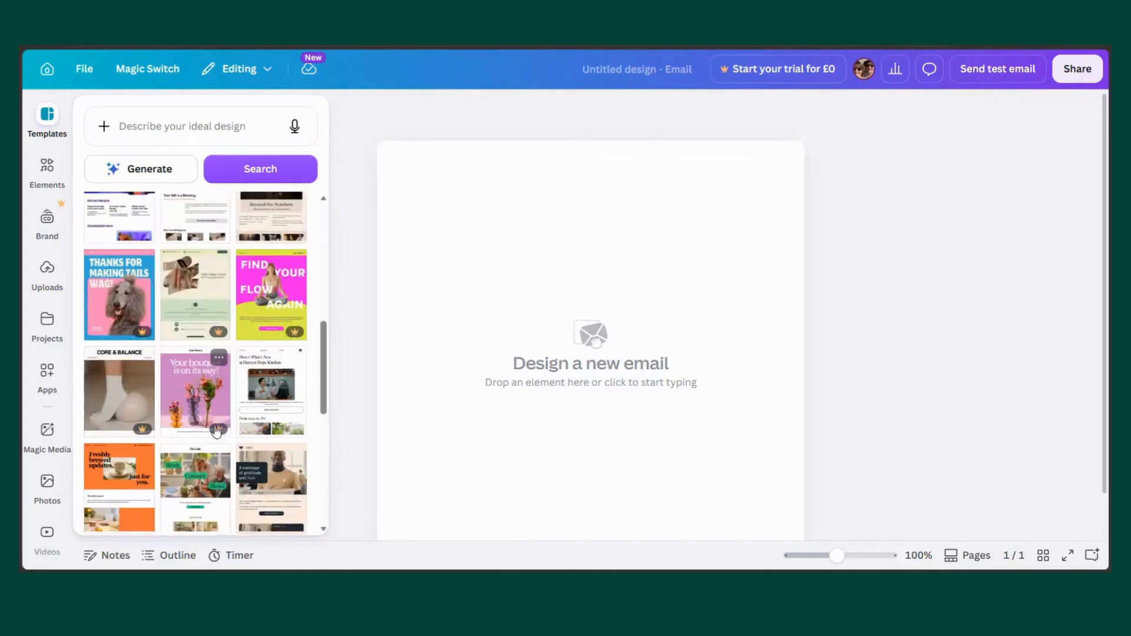
scroll(216, 435, "down", 3)
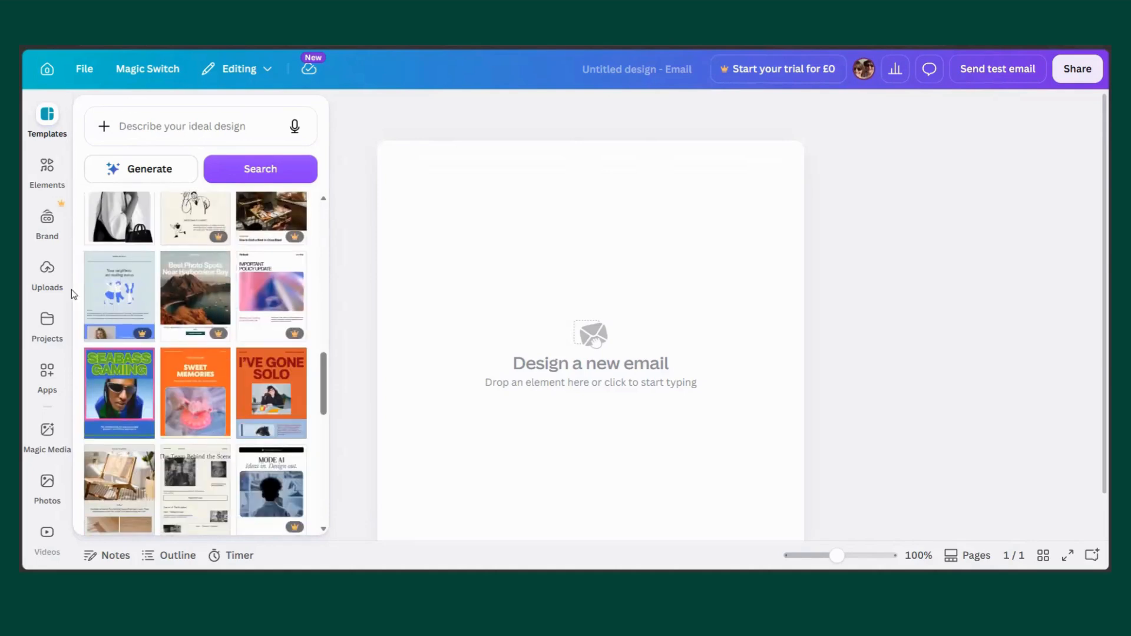
scroll(222, 351, "down", 10)
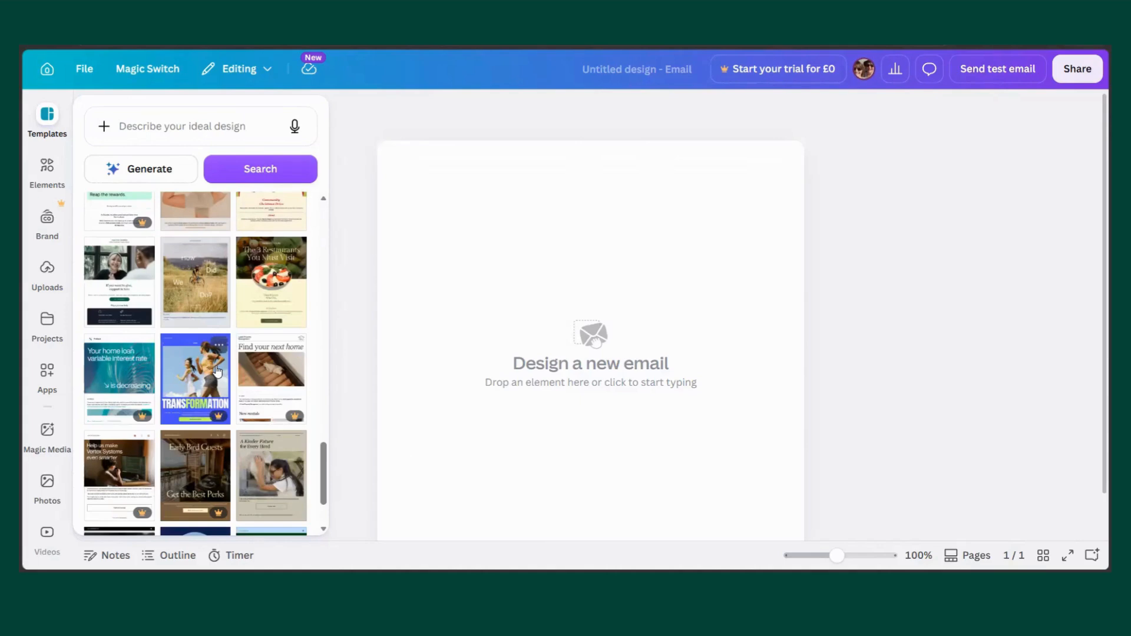
scroll(218, 371, "up", 2)
scroll(217, 371, "up", 6)
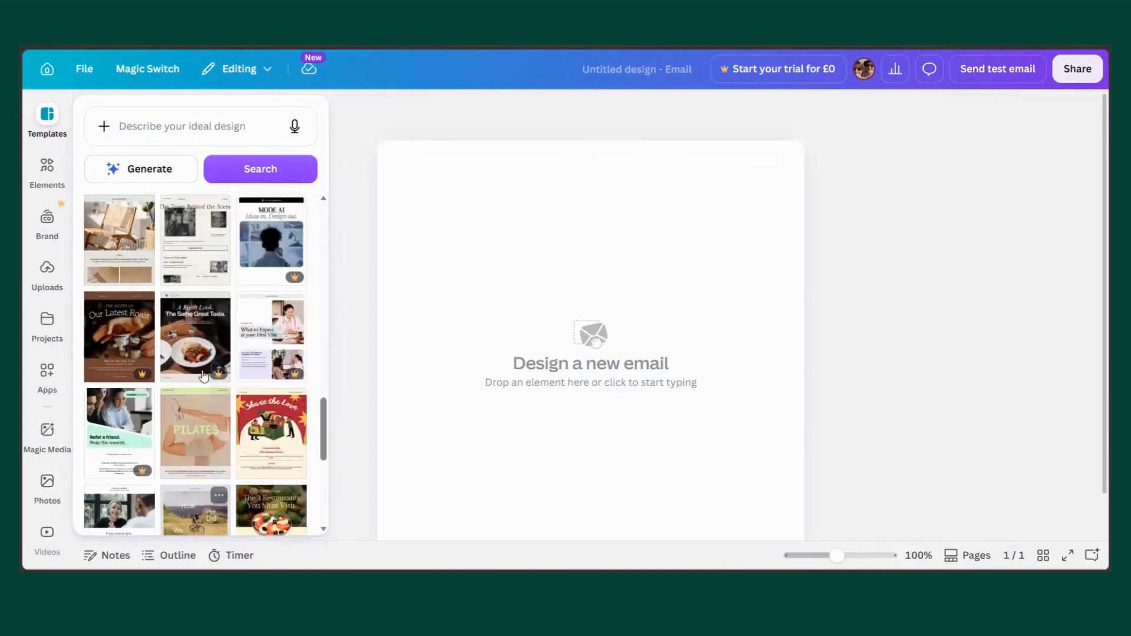
left_click(197, 123)
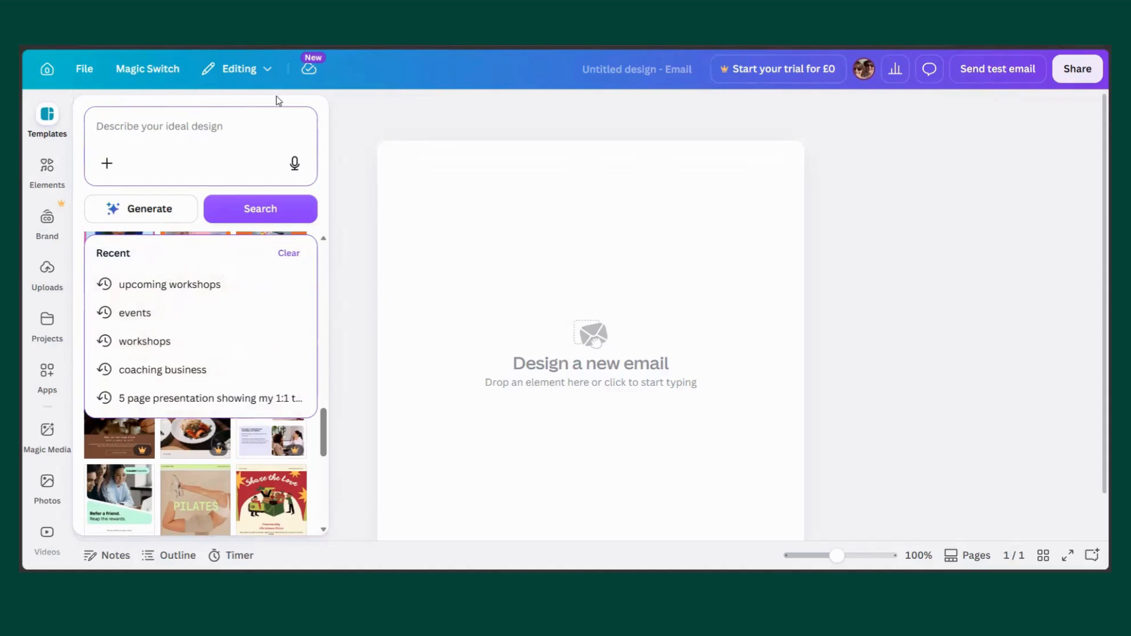
left_click(346, 121)
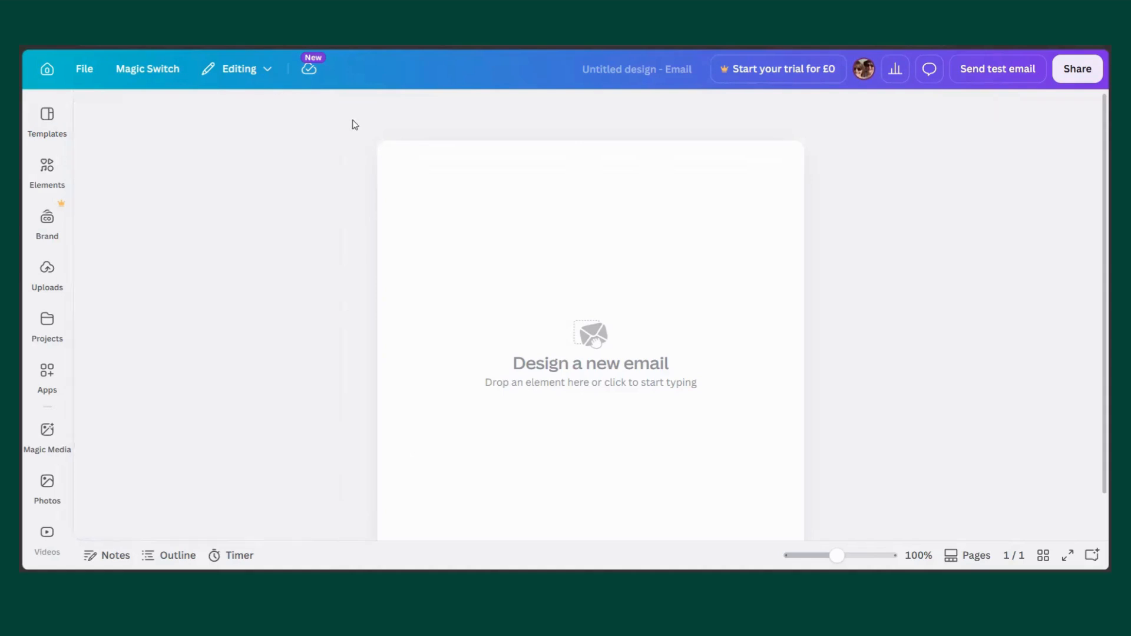
left_click(546, 313)
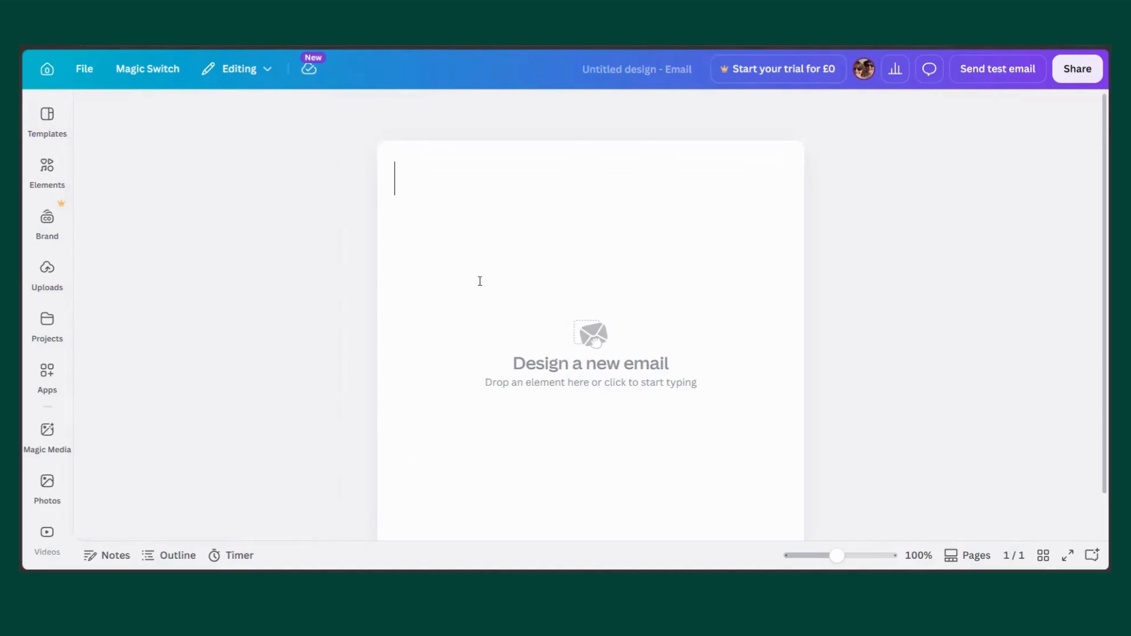
Generate an email design from the prompt "Upcoming workshops" and apply the generated layout to the blank email.
left_click(49, 118)
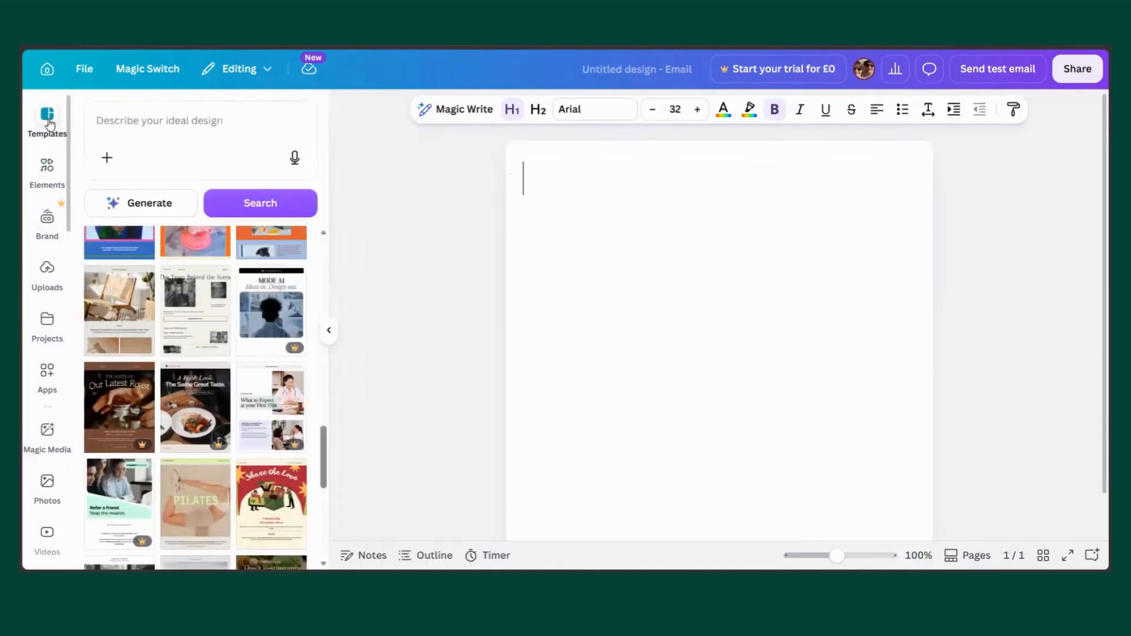
left_click(148, 119)
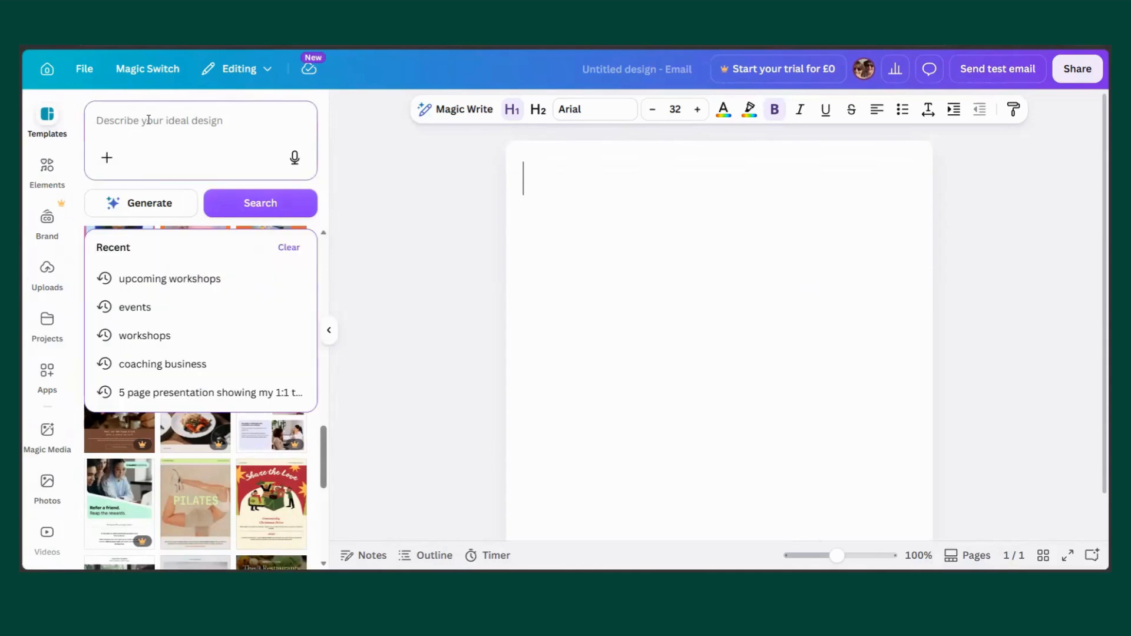
type("Upcoming")
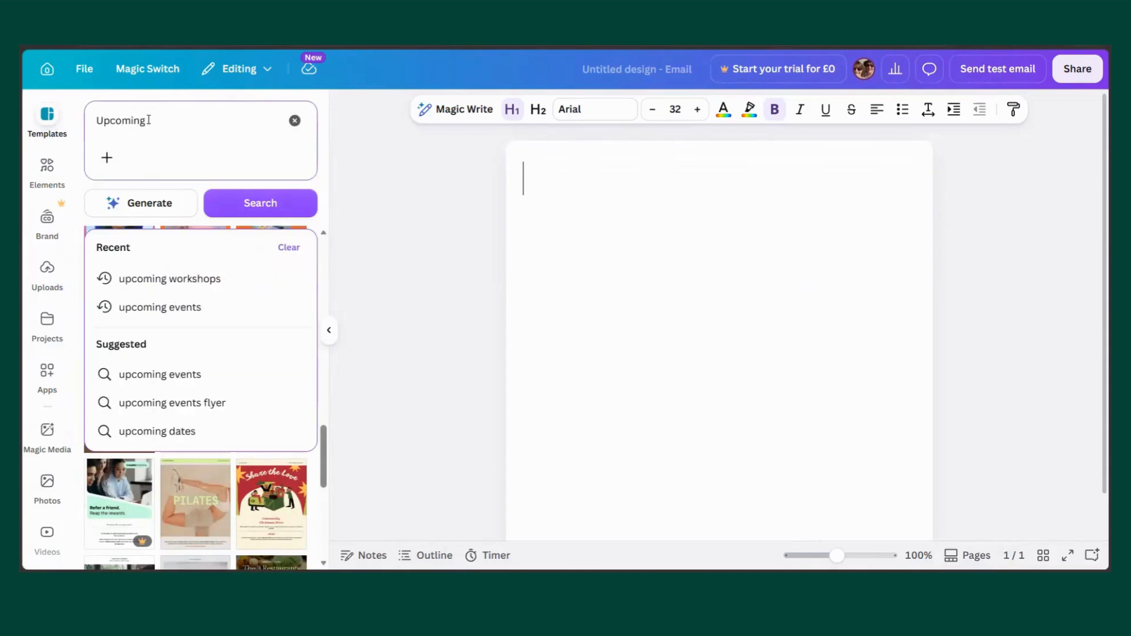
type(" workshop")
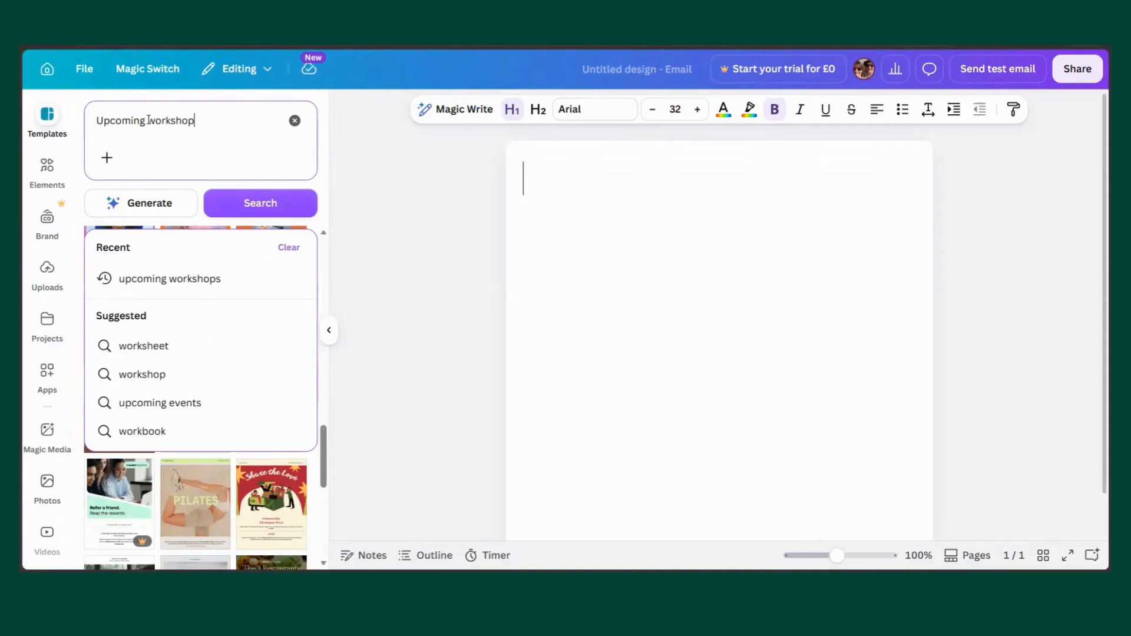
type("s")
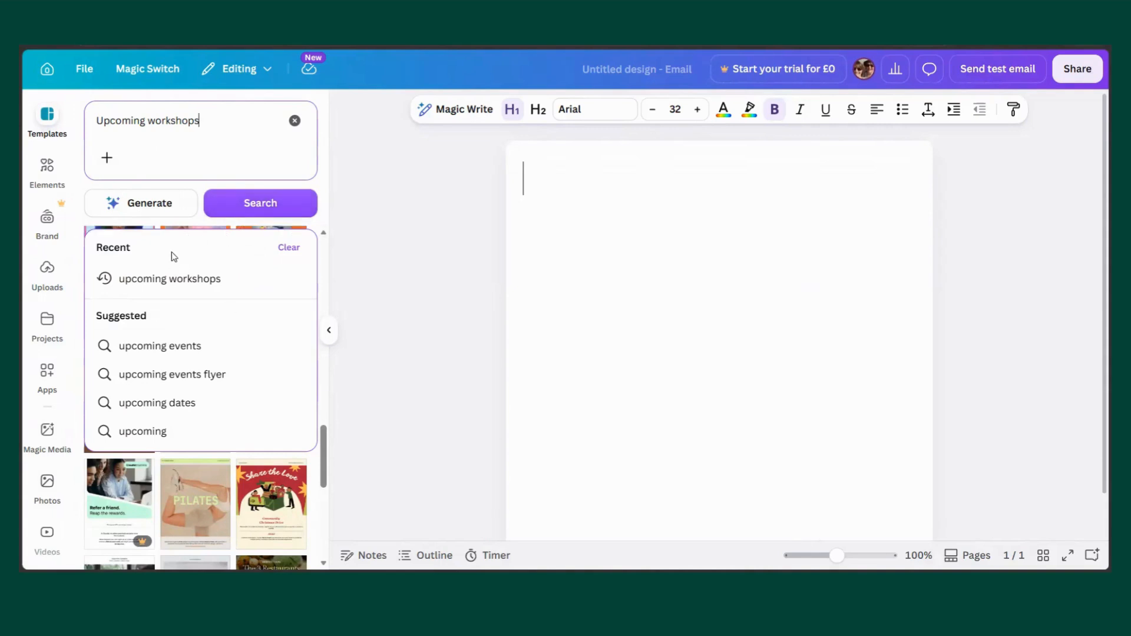
left_click(129, 204)
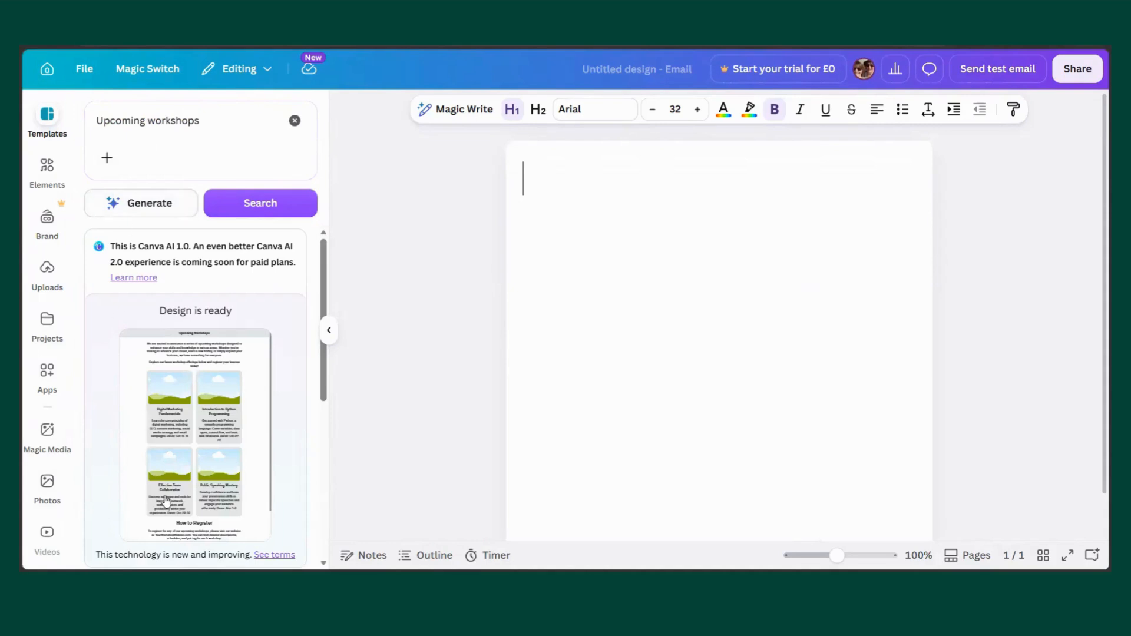
scroll(248, 441, "down", 2)
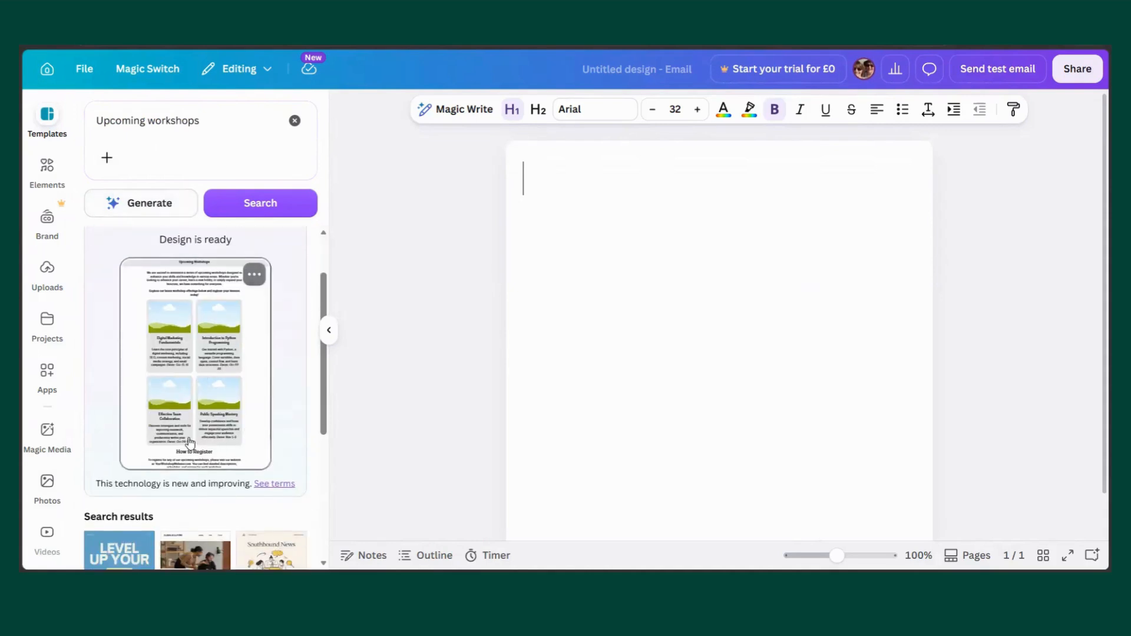
left_click(200, 333)
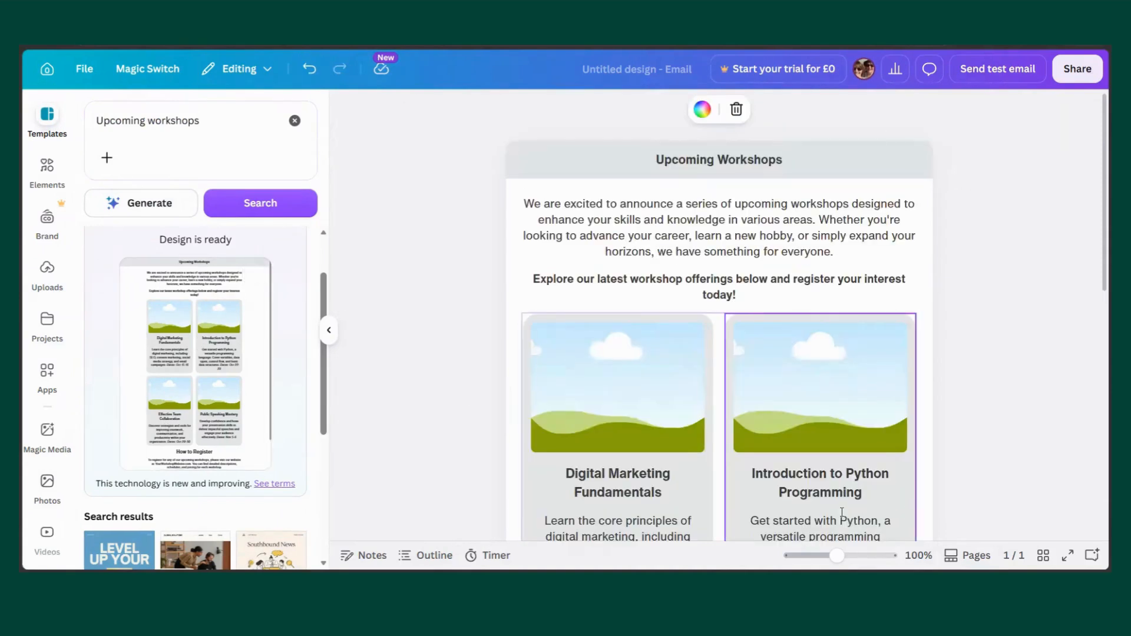
Fill the "Upcoming Workshops" header band with the gold colour from the Brand Kit palette.
left_click(515, 159)
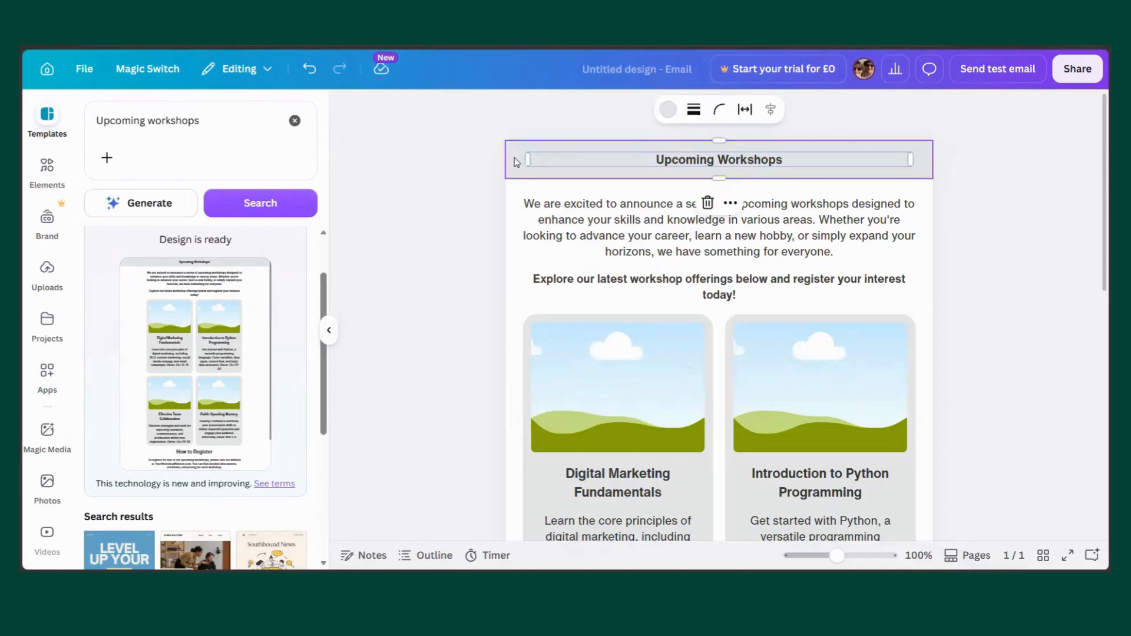
left_click(668, 110)
left_click(98, 358)
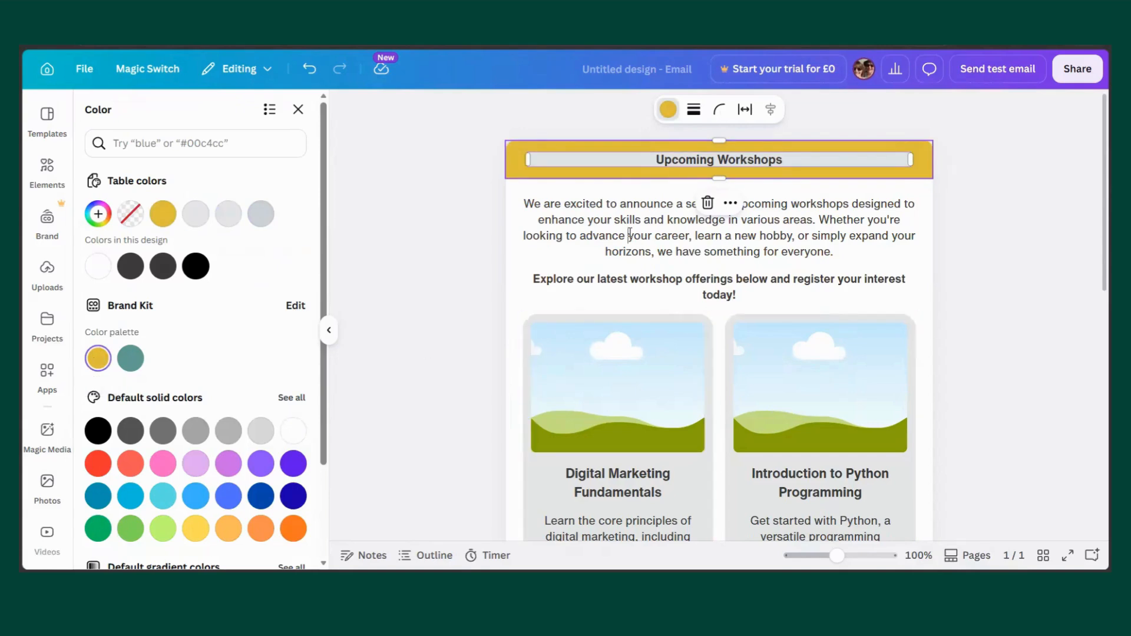
Review the generated email's intro text, workshop cards, registration details and footer.
left_click(585, 219)
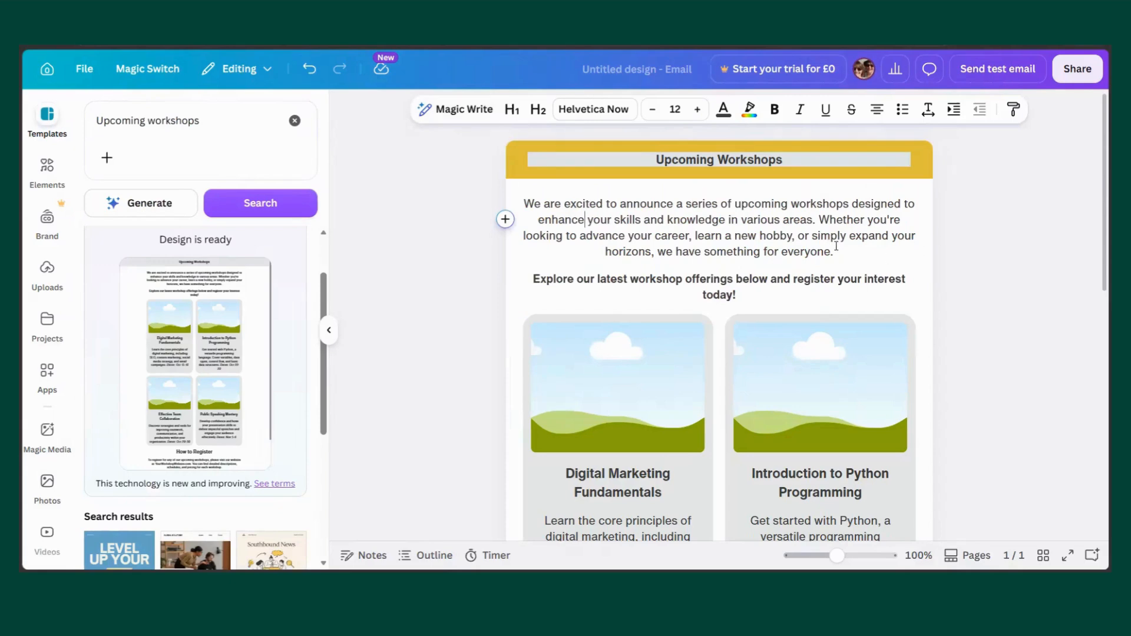
left_click_drag(833, 252, 530, 200)
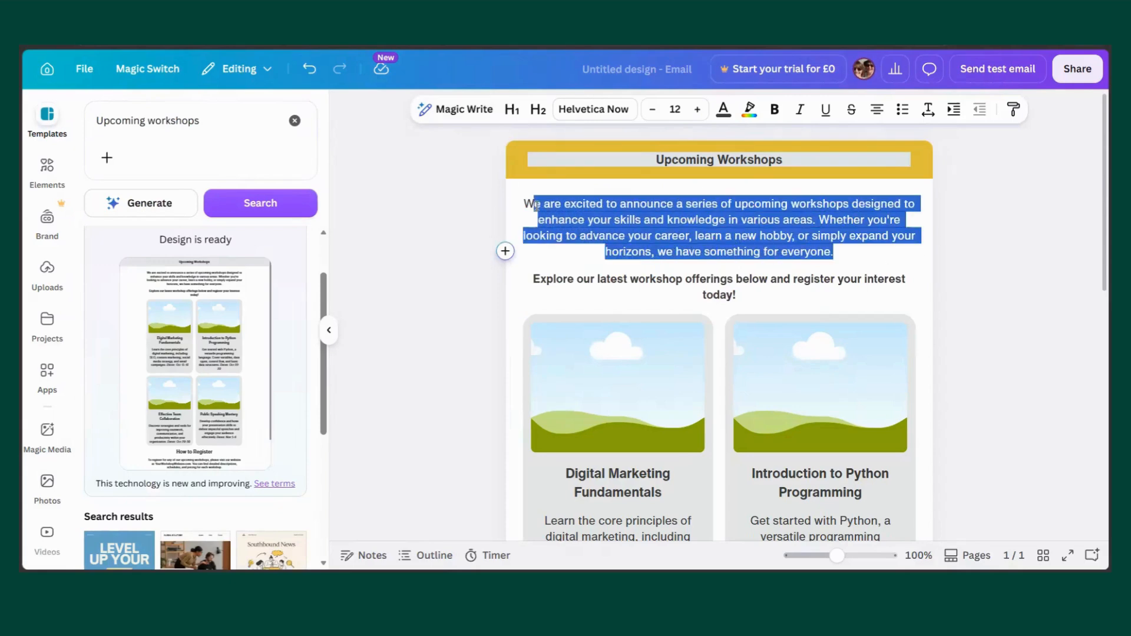
scroll(739, 255, "down", 2)
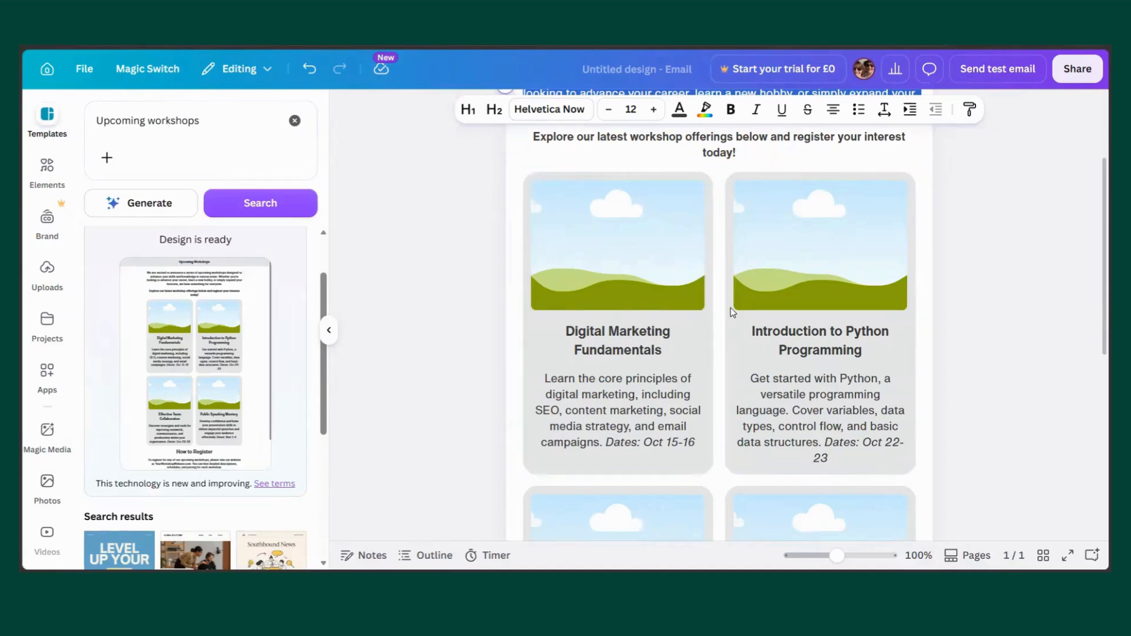
scroll(766, 295, "down", 5)
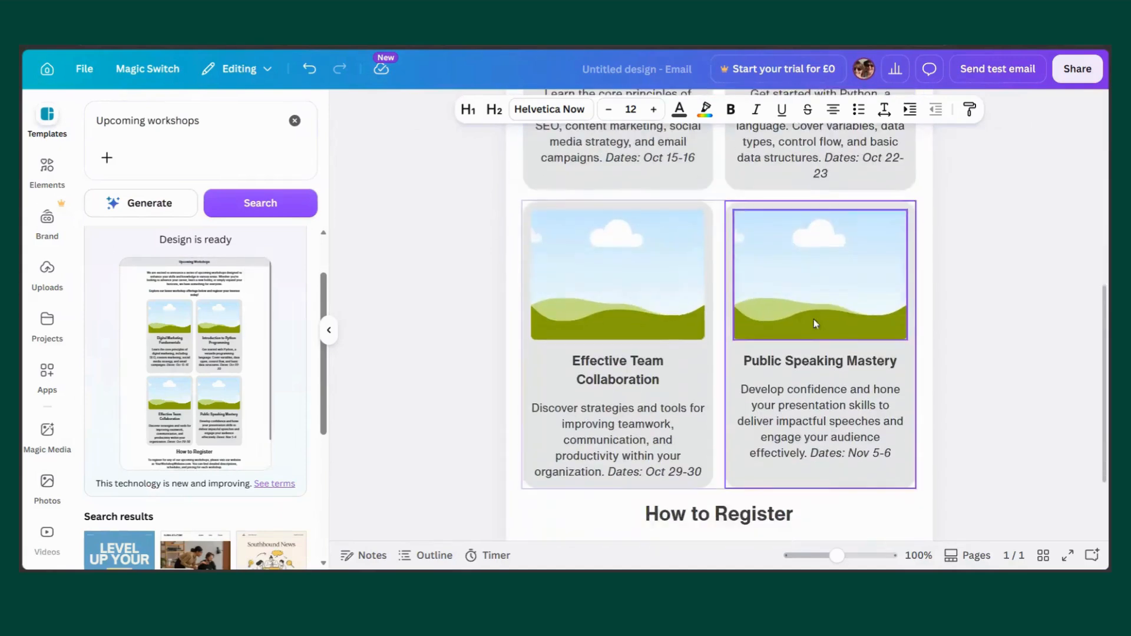
scroll(814, 321, "down", 3)
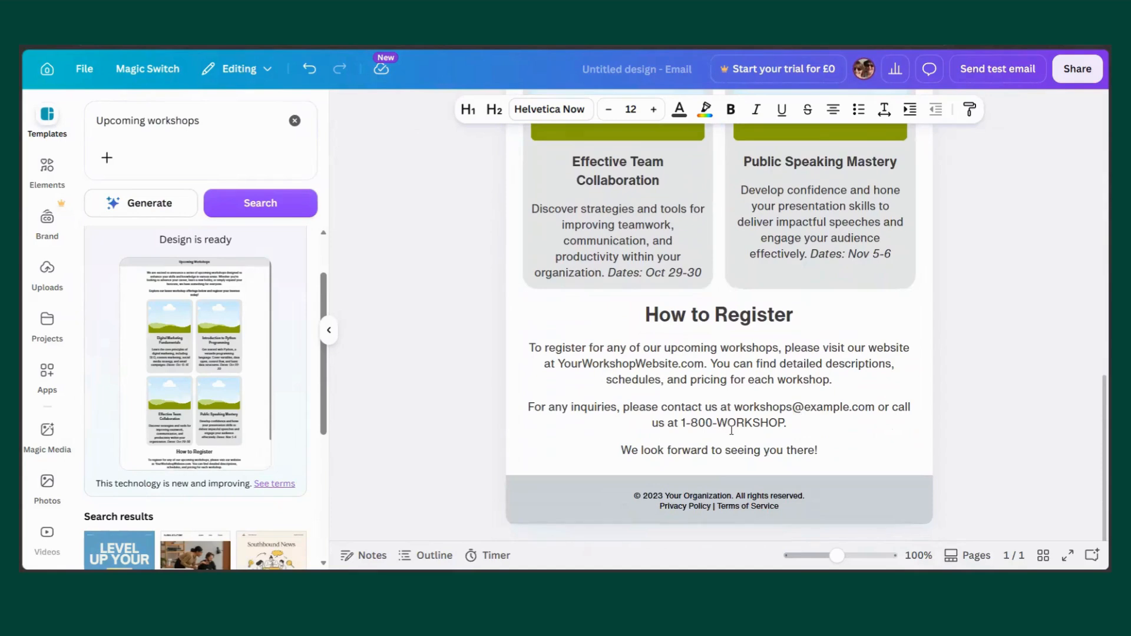
left_click(747, 502)
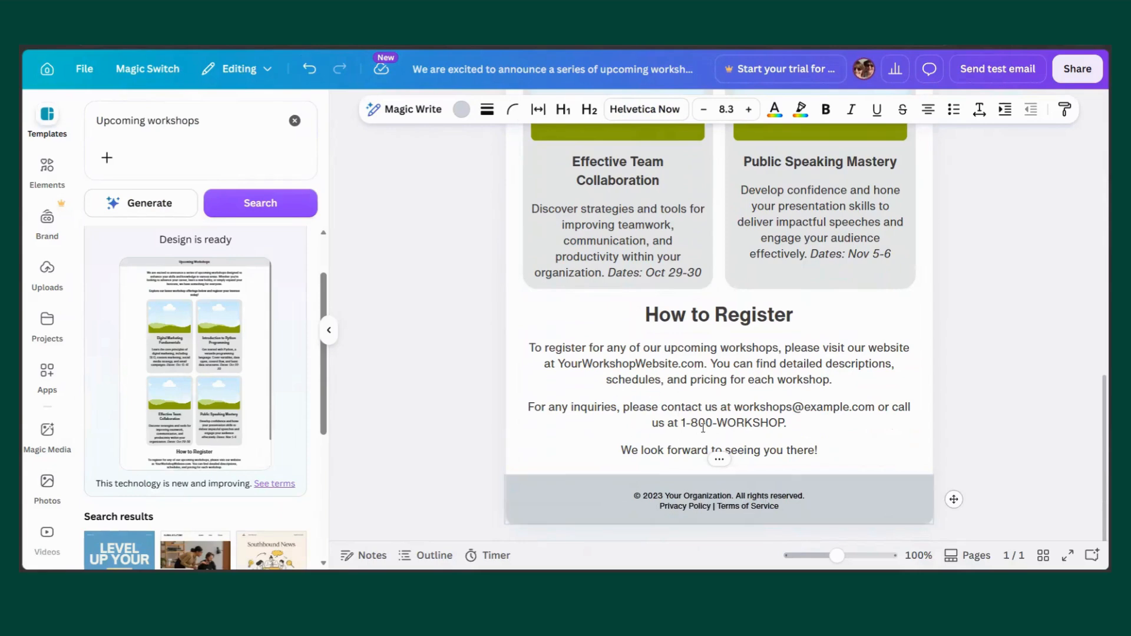
left_click(806, 424)
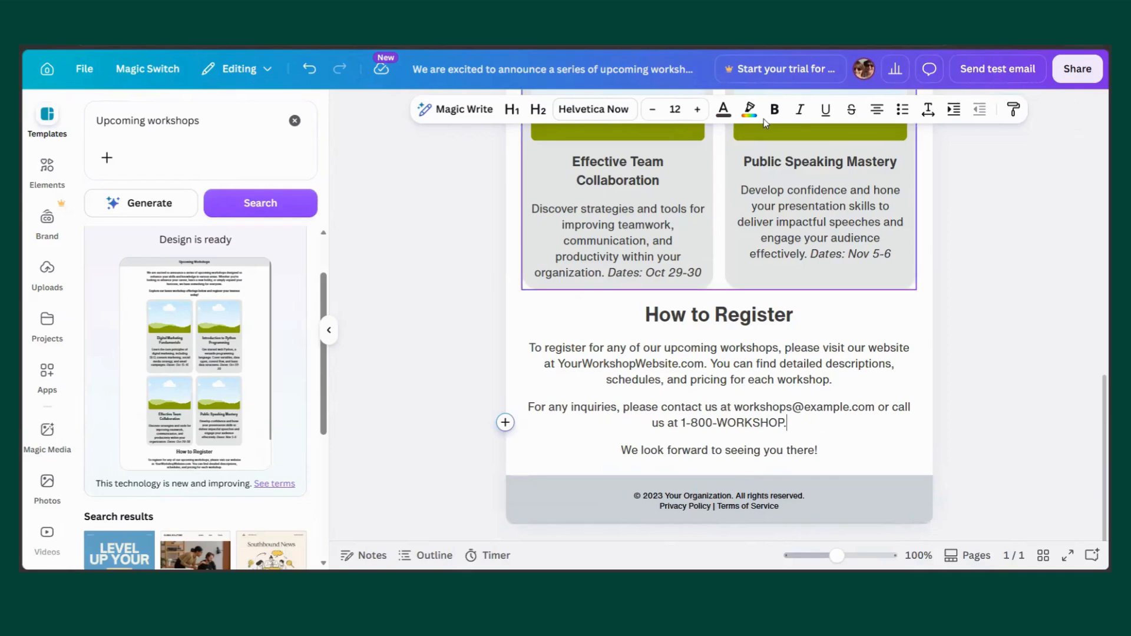
scroll(774, 352, "up", 10)
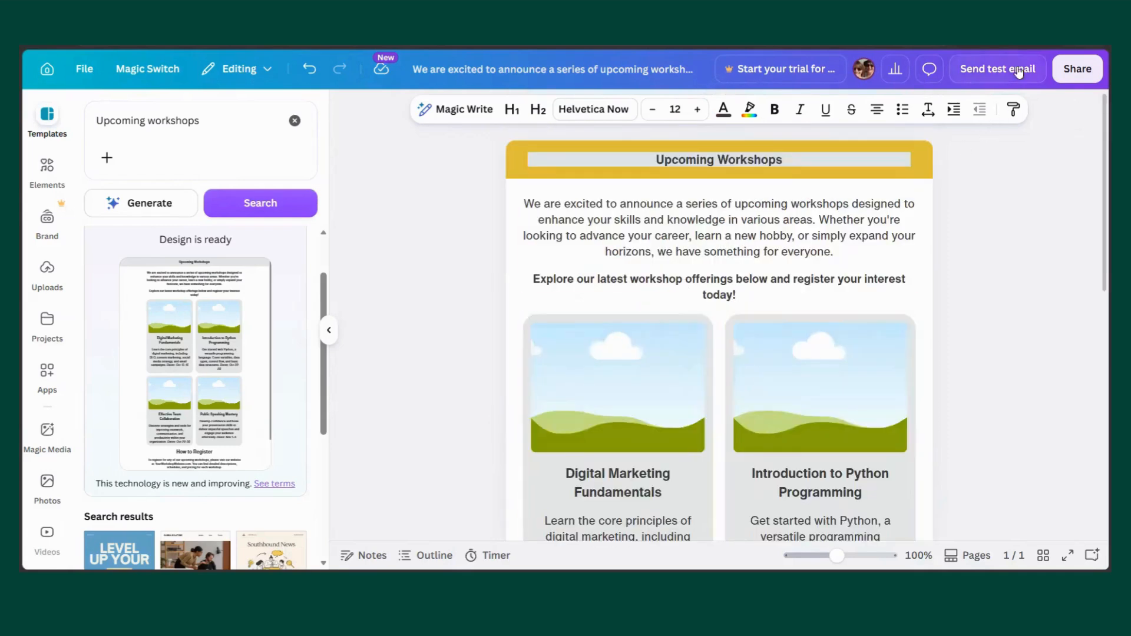
Check the preview, subject line and recipient settings for sending a test email, and close the sharing options.
left_click(1018, 71)
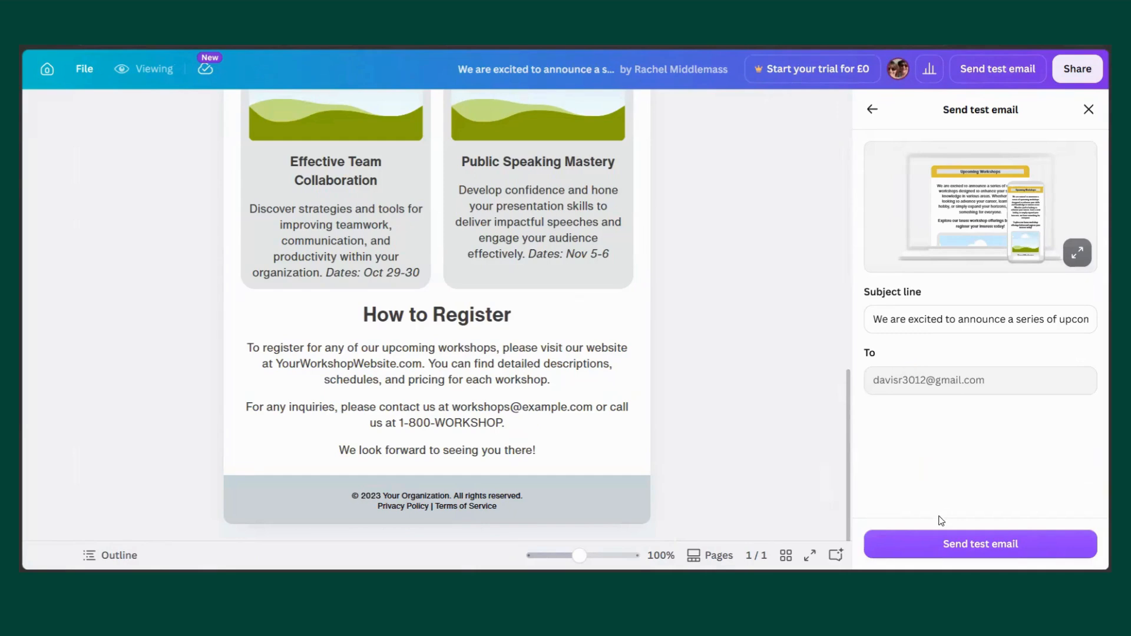
left_click(873, 109)
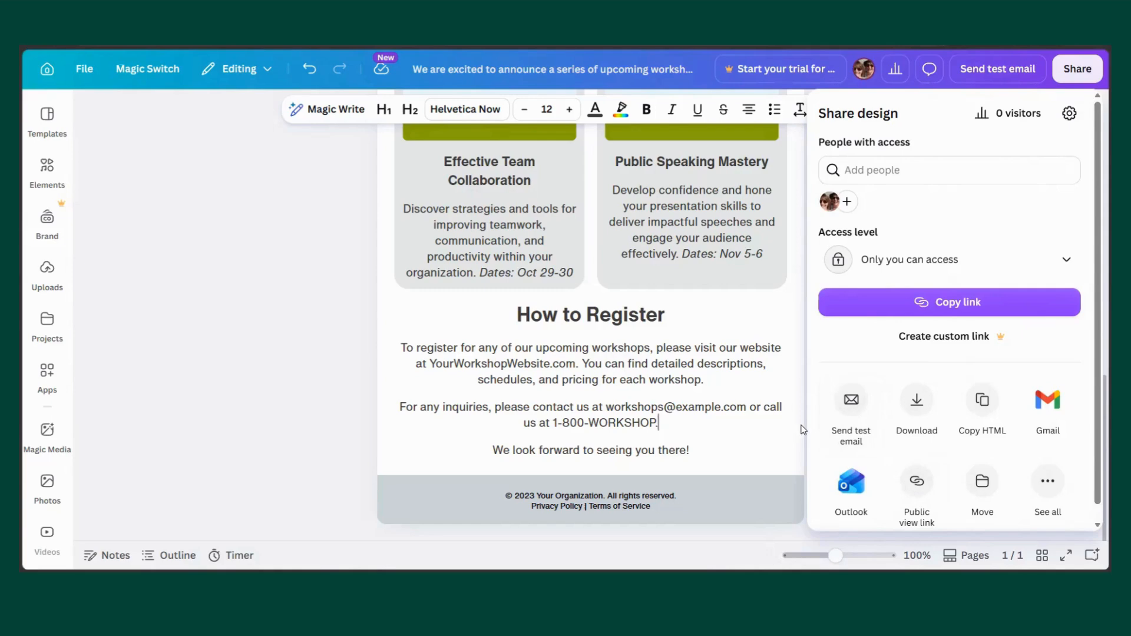
left_click(1084, 71)
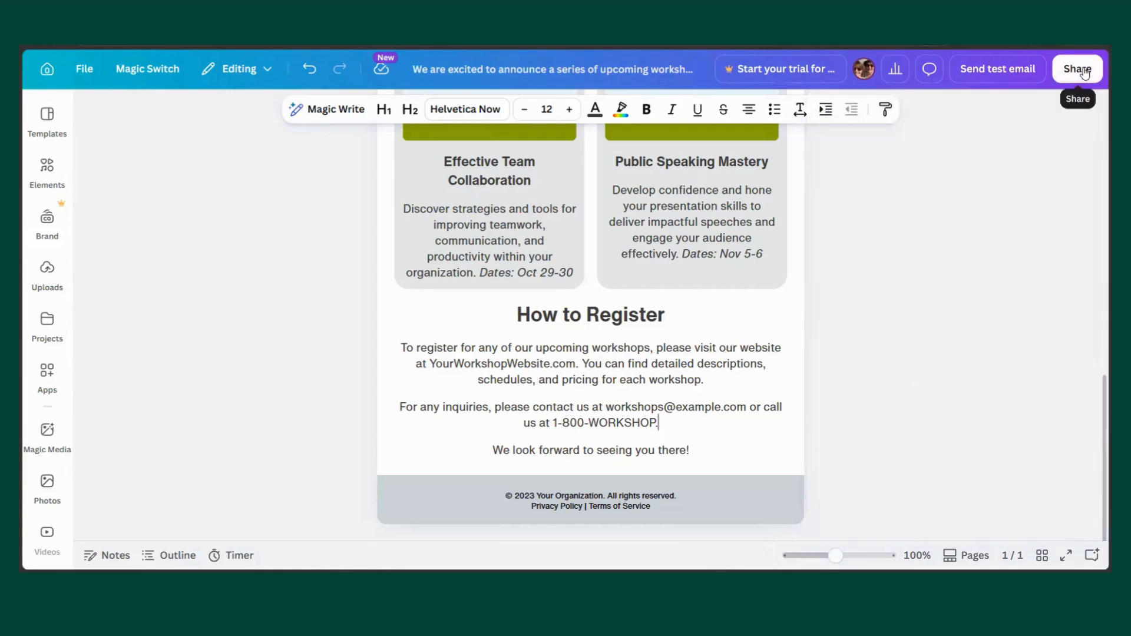
Open the design's download options and choose HTML and images as the file type.
left_click(1084, 71)
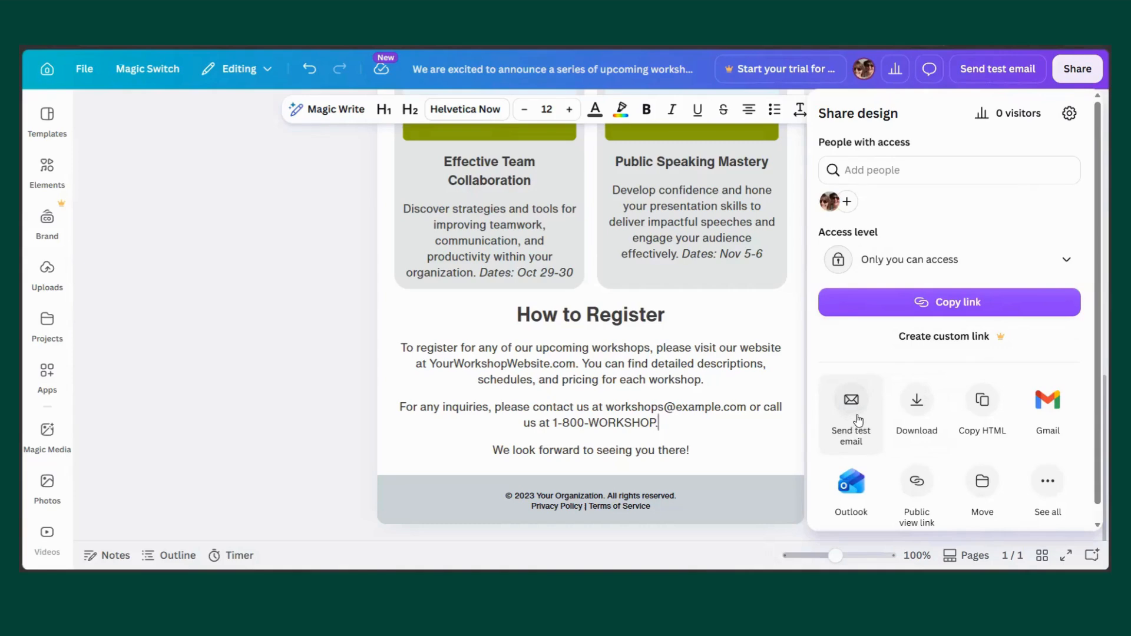
scroll(861, 415, "down", 1)
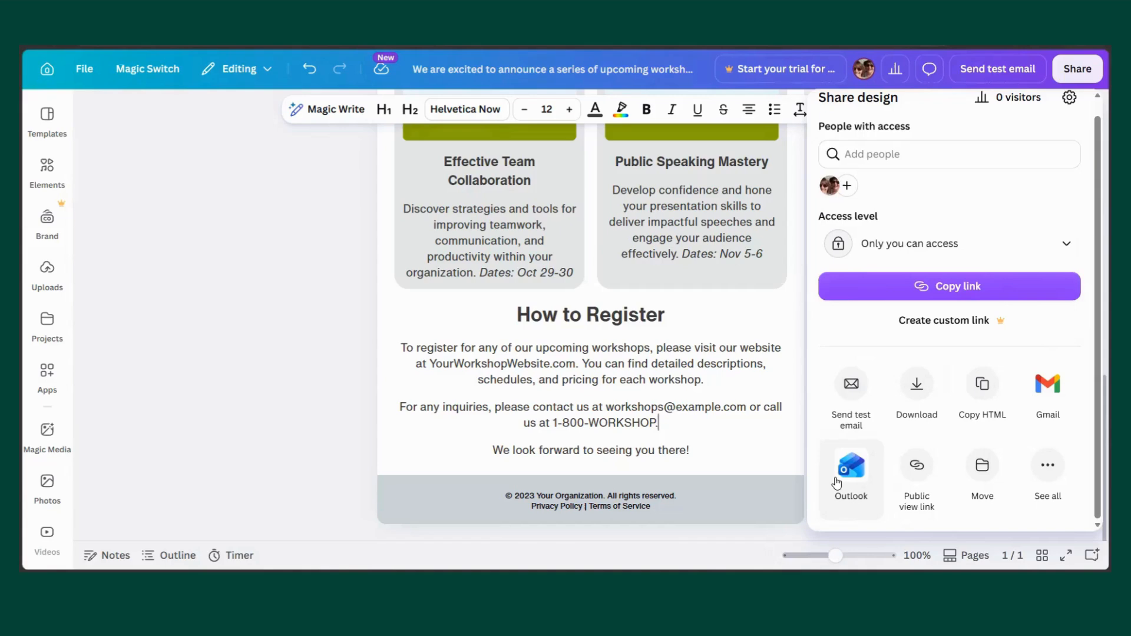
left_click(916, 383)
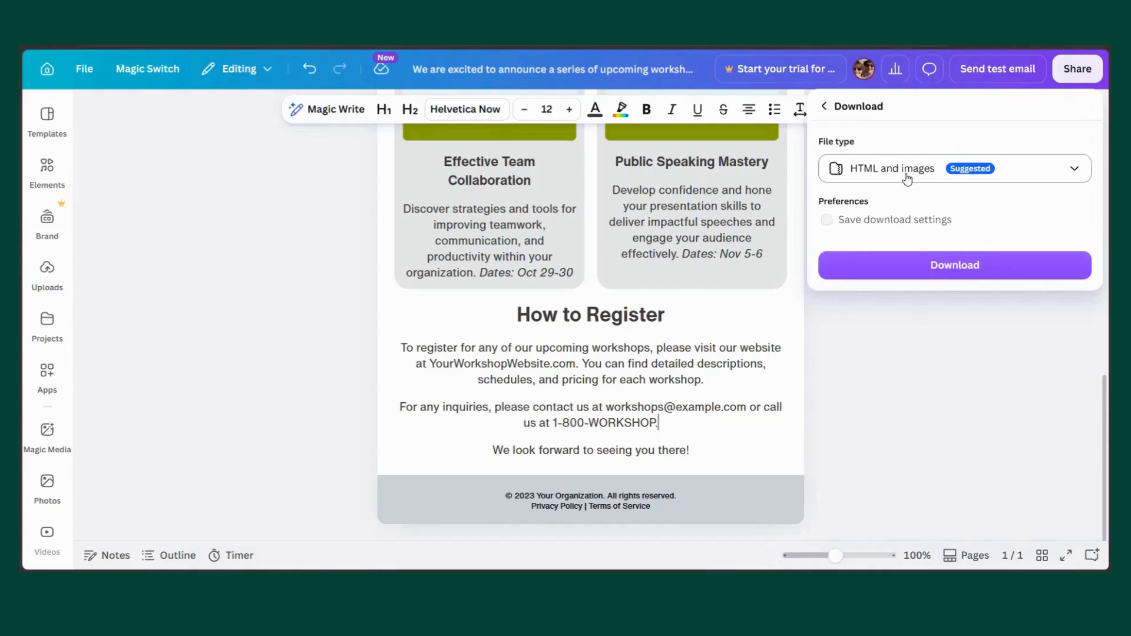
left_click(956, 175)
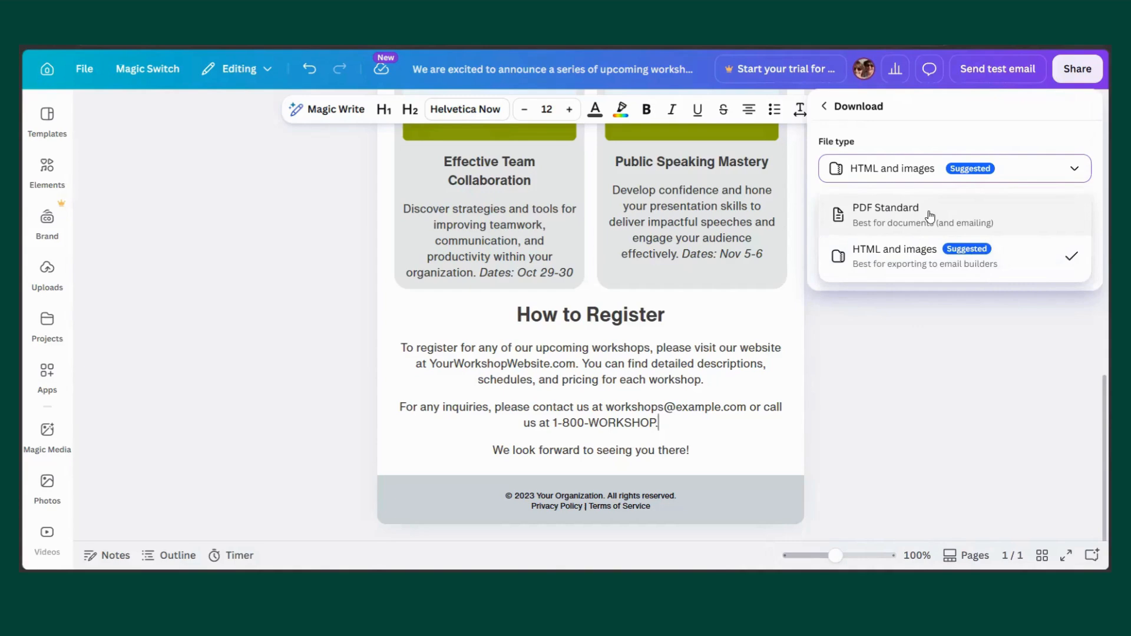
left_click(879, 260)
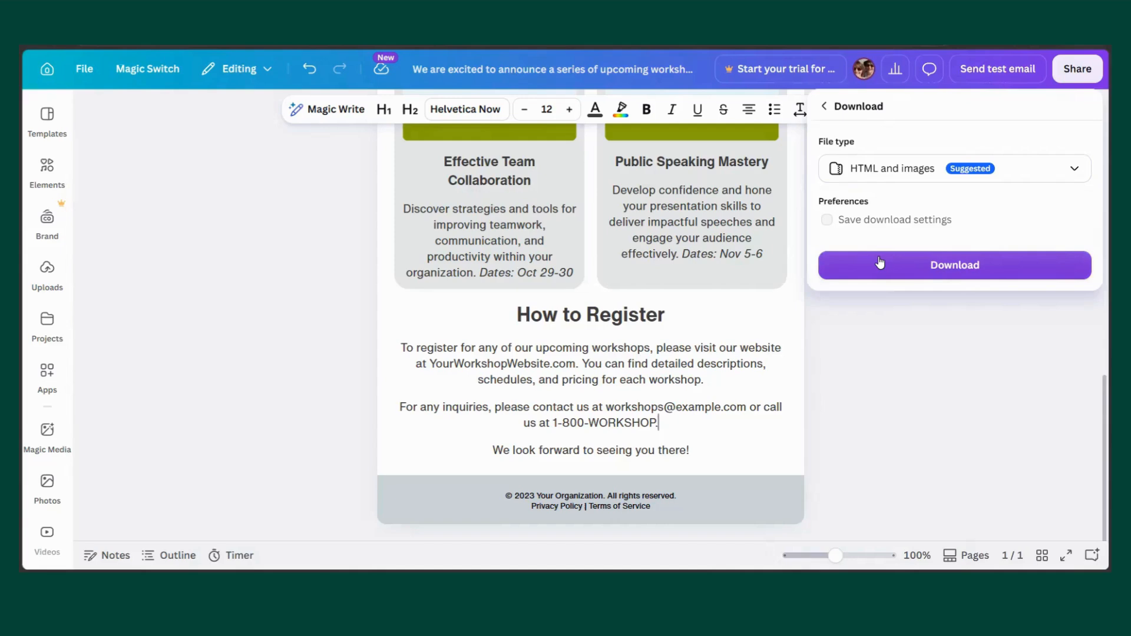
Close the download options and extend the email's header title to read "Upcoming Workshops - June".
left_click(293, 305)
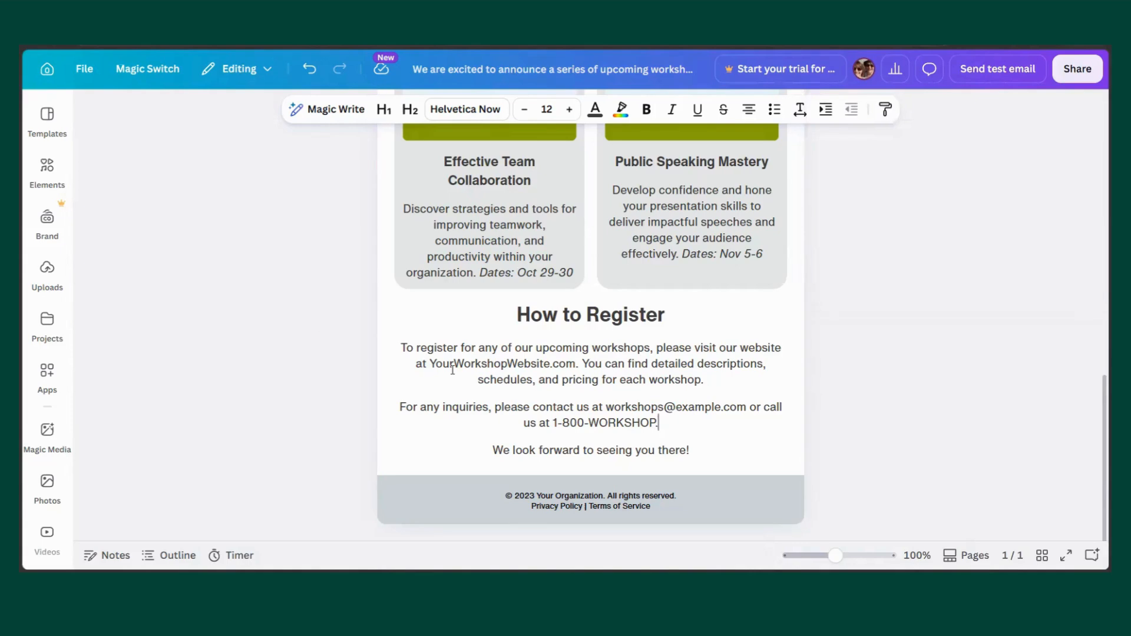
scroll(554, 338, "up", 10)
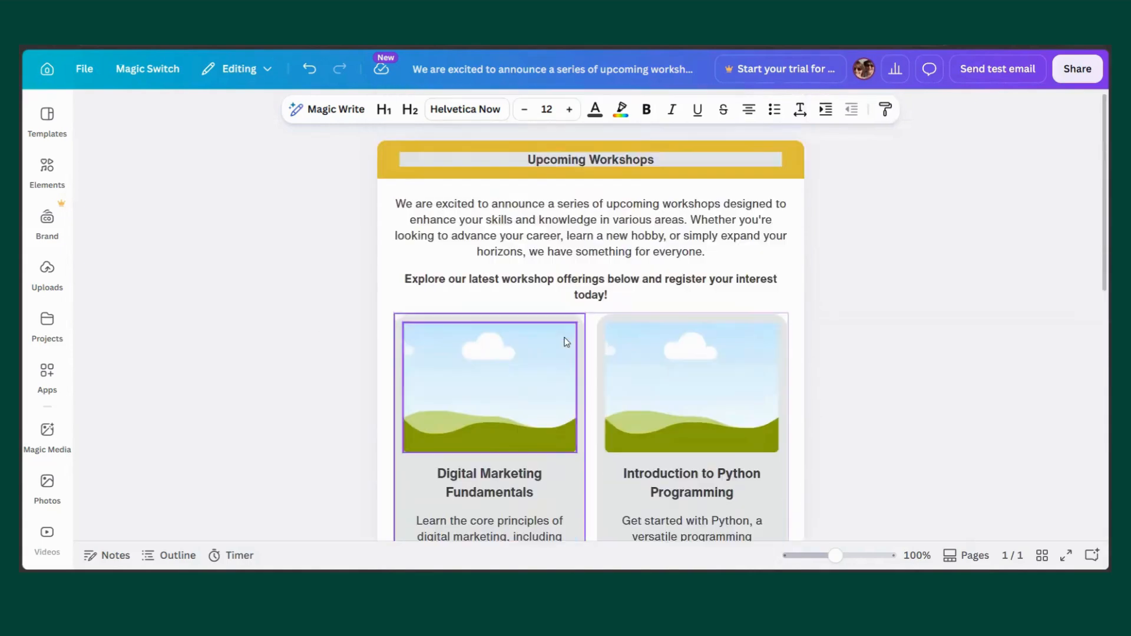
double_click(640, 159)
left_click(692, 156)
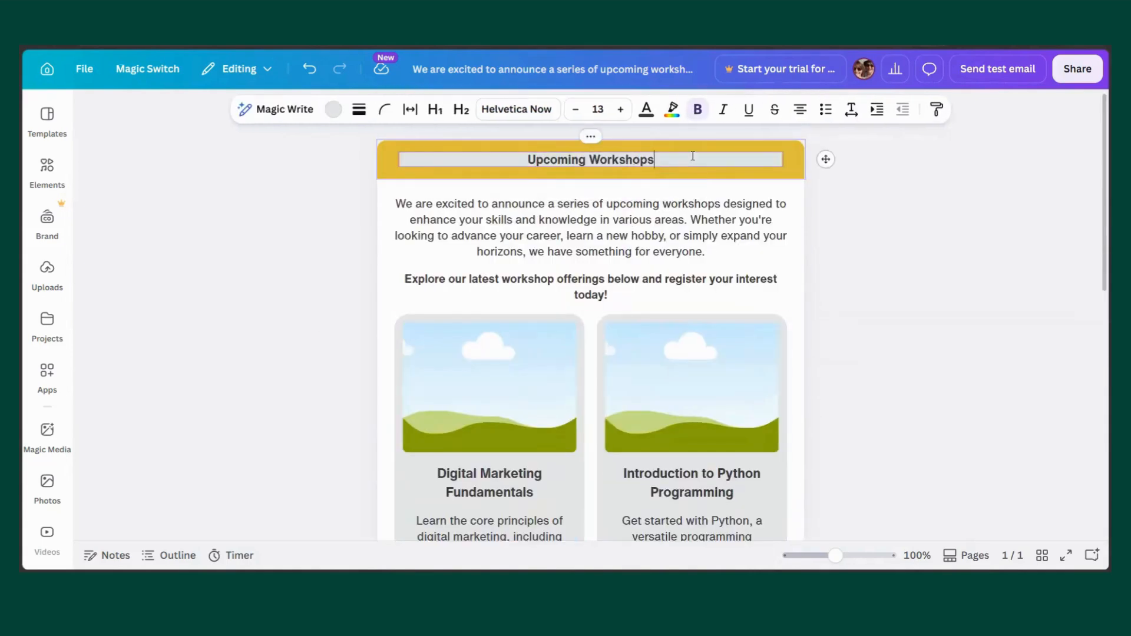
type("- June")
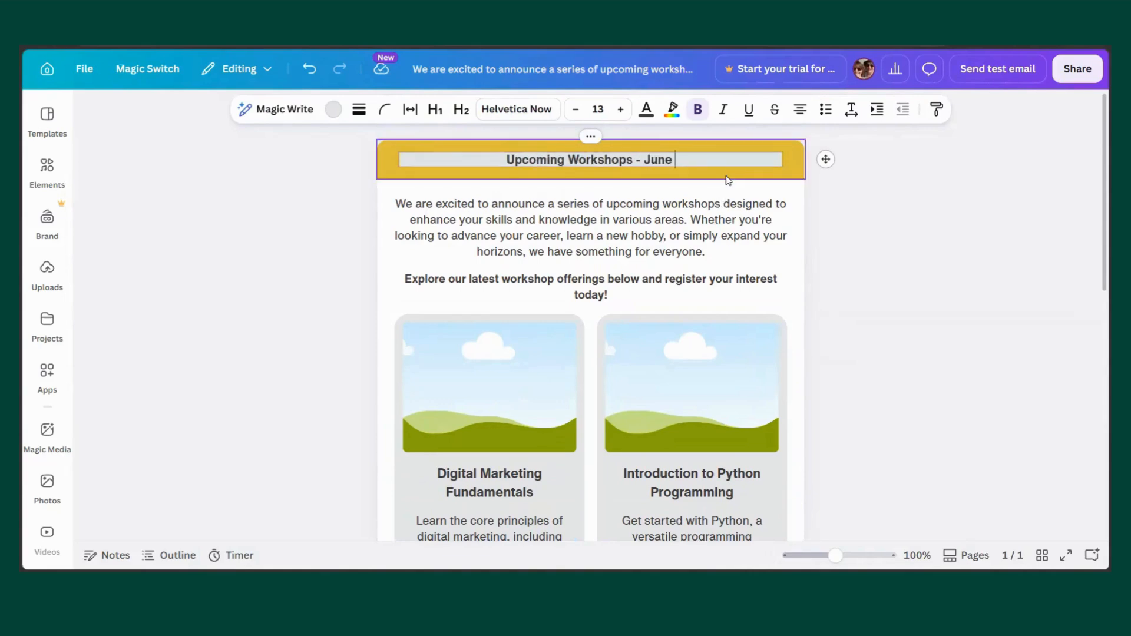
Change the month in the email's header title to July.
key("BackSpace")
key("BackSpace")
type("ly")
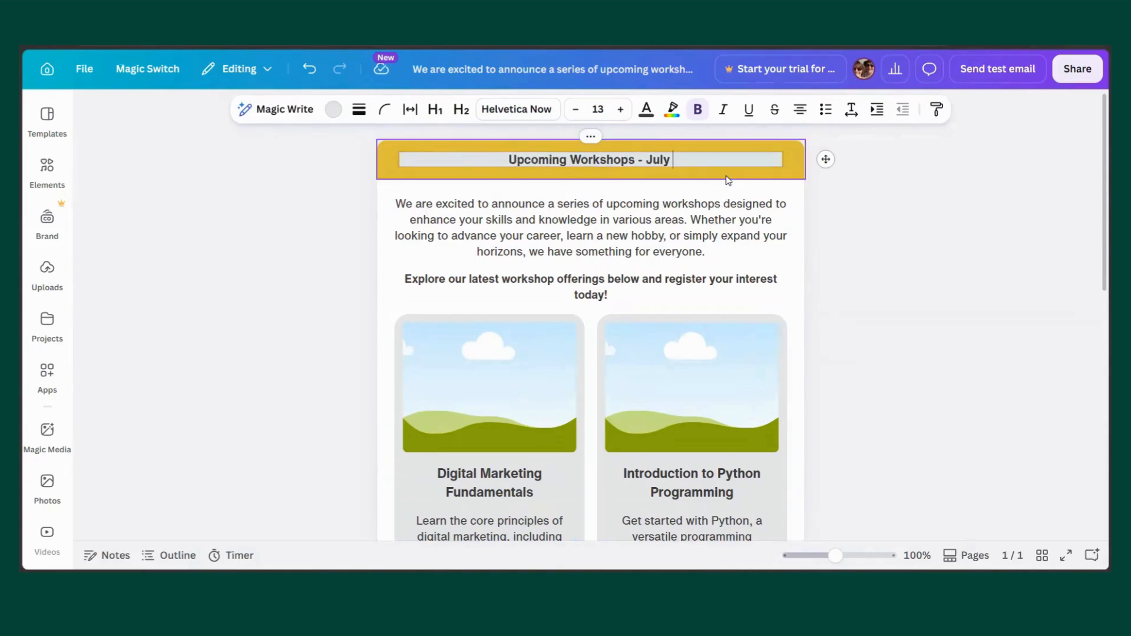
Replace the month in the header title with August so it reads "Upcoming Workshops - August".
key("BackSpace")
key("BackSpace")
key("BackSpace")
key("BackSpace")
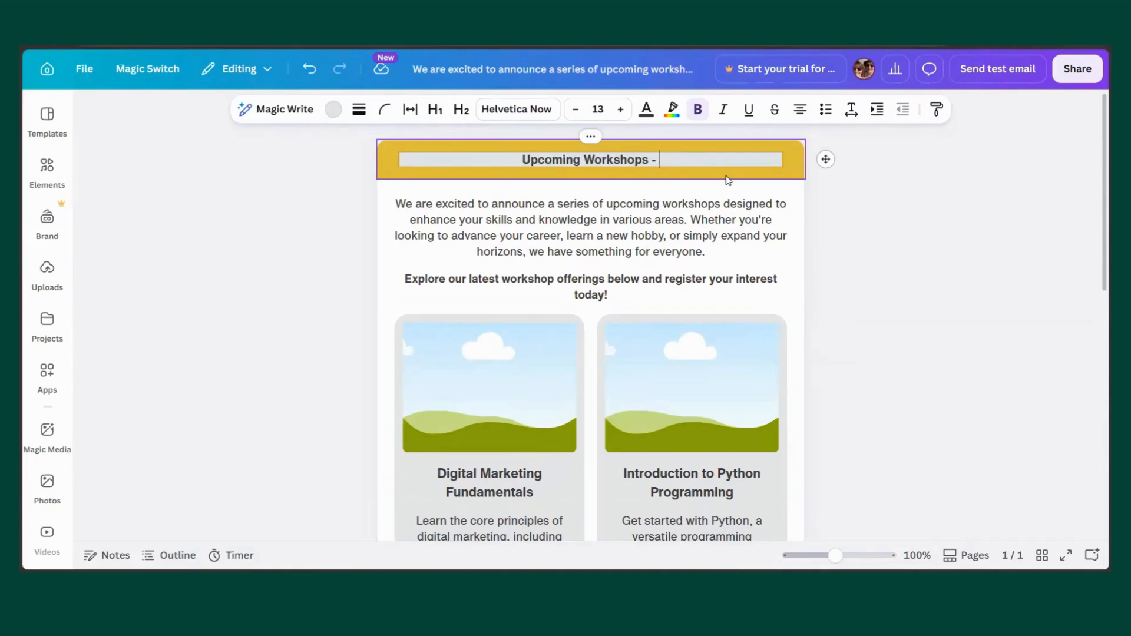
type("August")
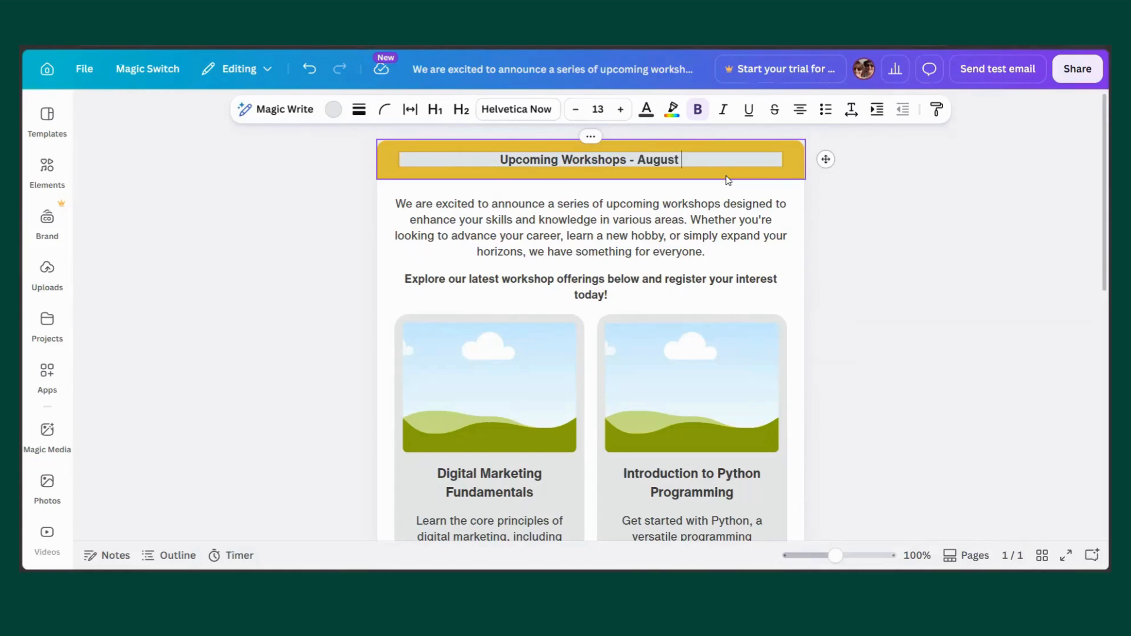
left_click(744, 177)
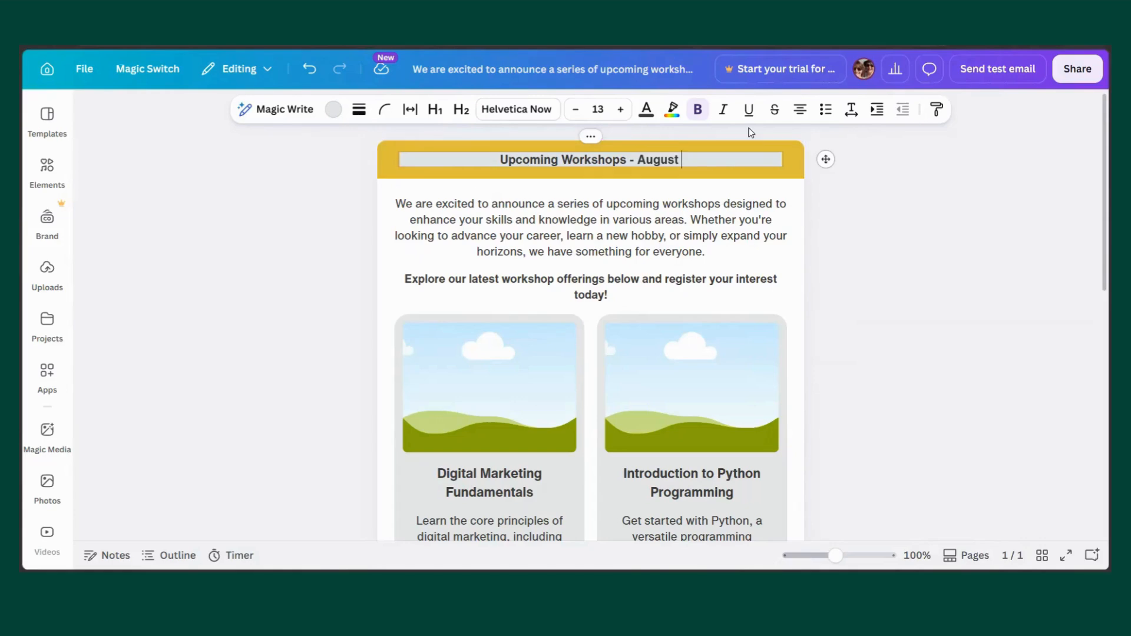